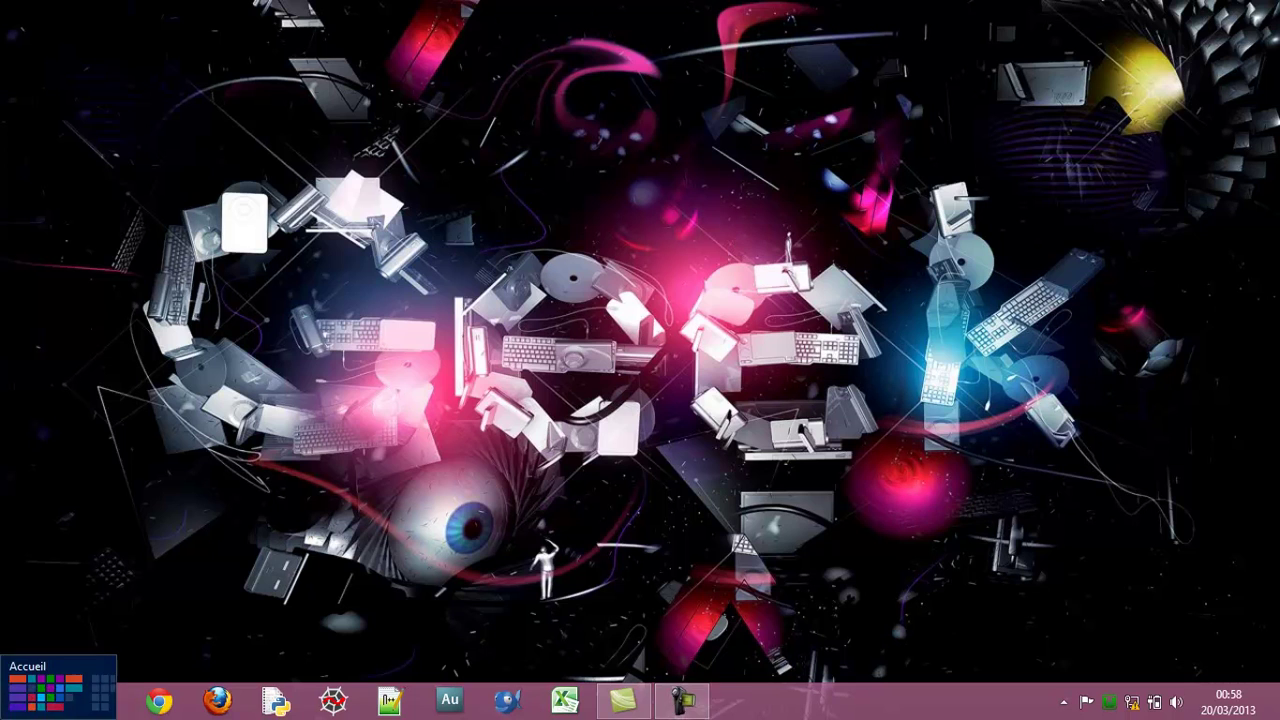
Find Windows Media Encoder among the installed applications and launch it
left_click(5, 715)
type("WIN")
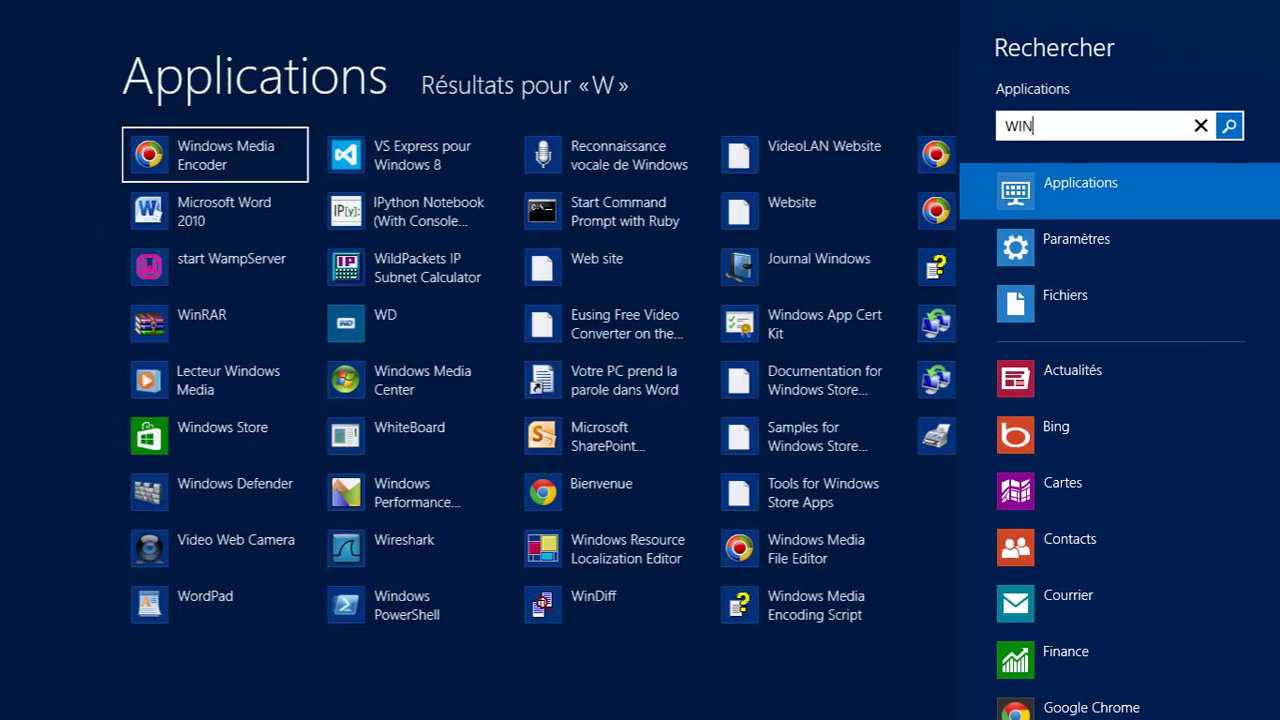
left_click(166, 172)
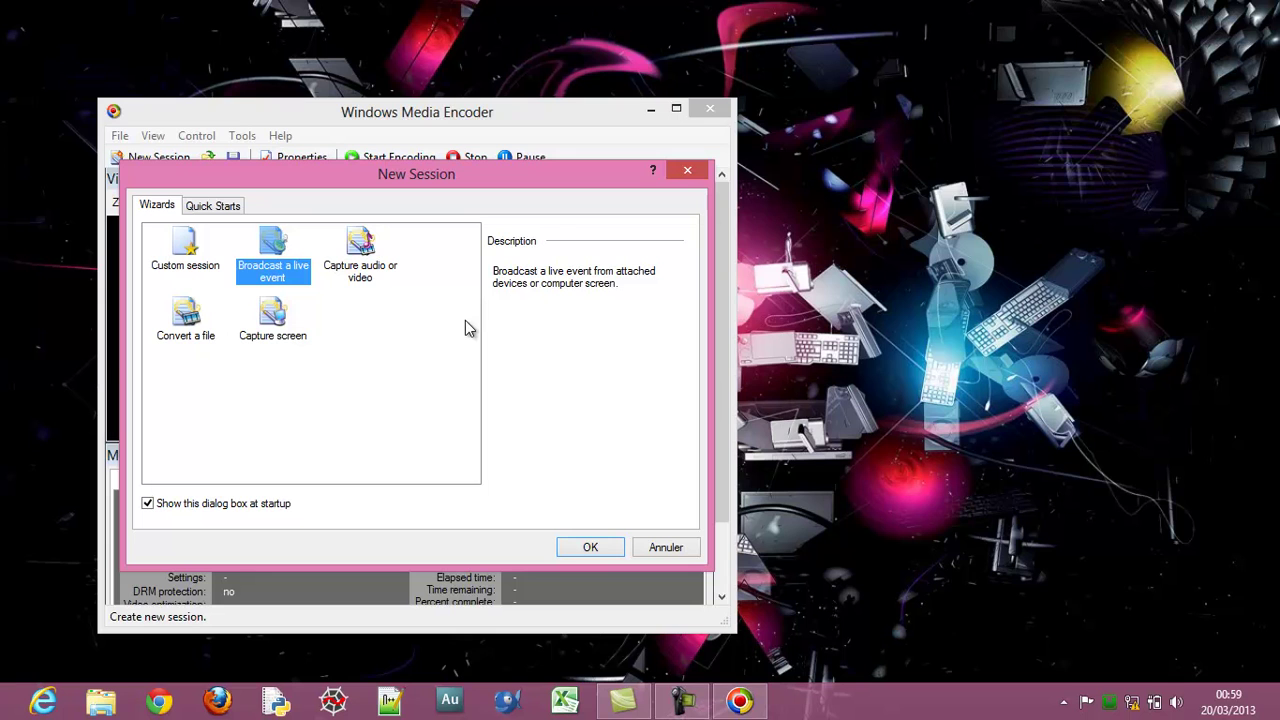
Start a Capture screen session covering the entire screen with audio from the default audio device
left_click(270, 327)
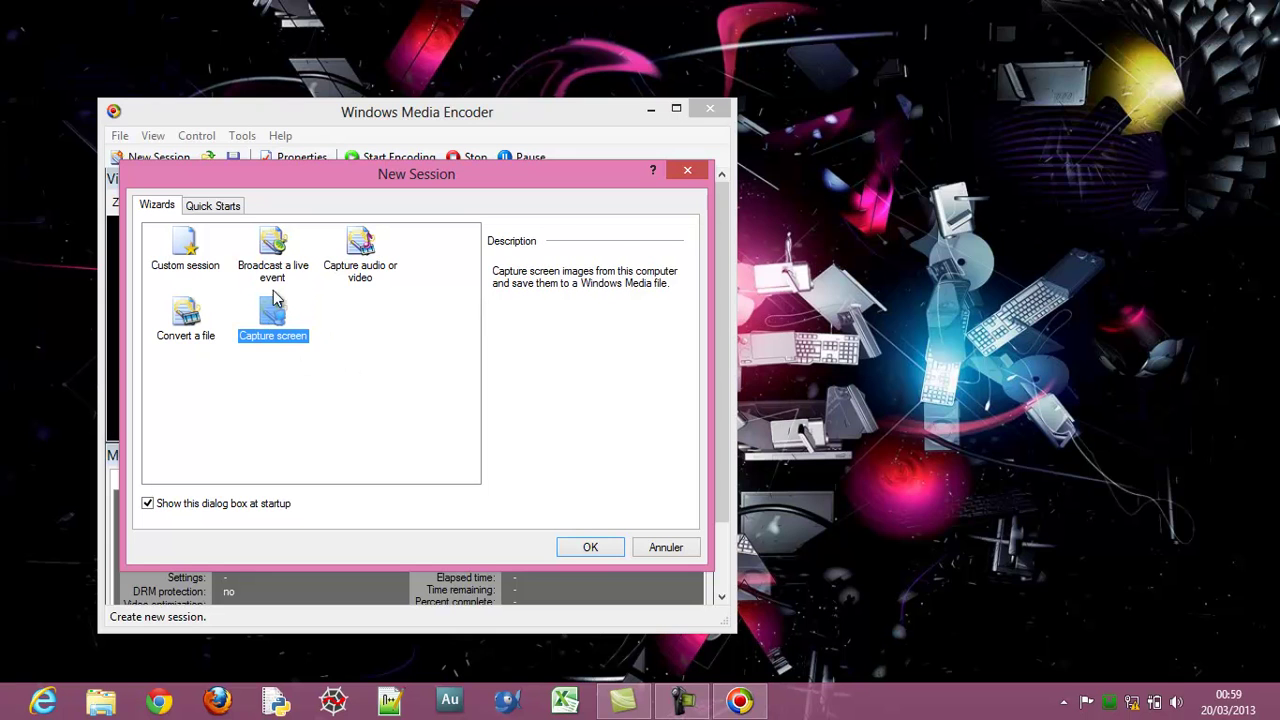
left_click(588, 548)
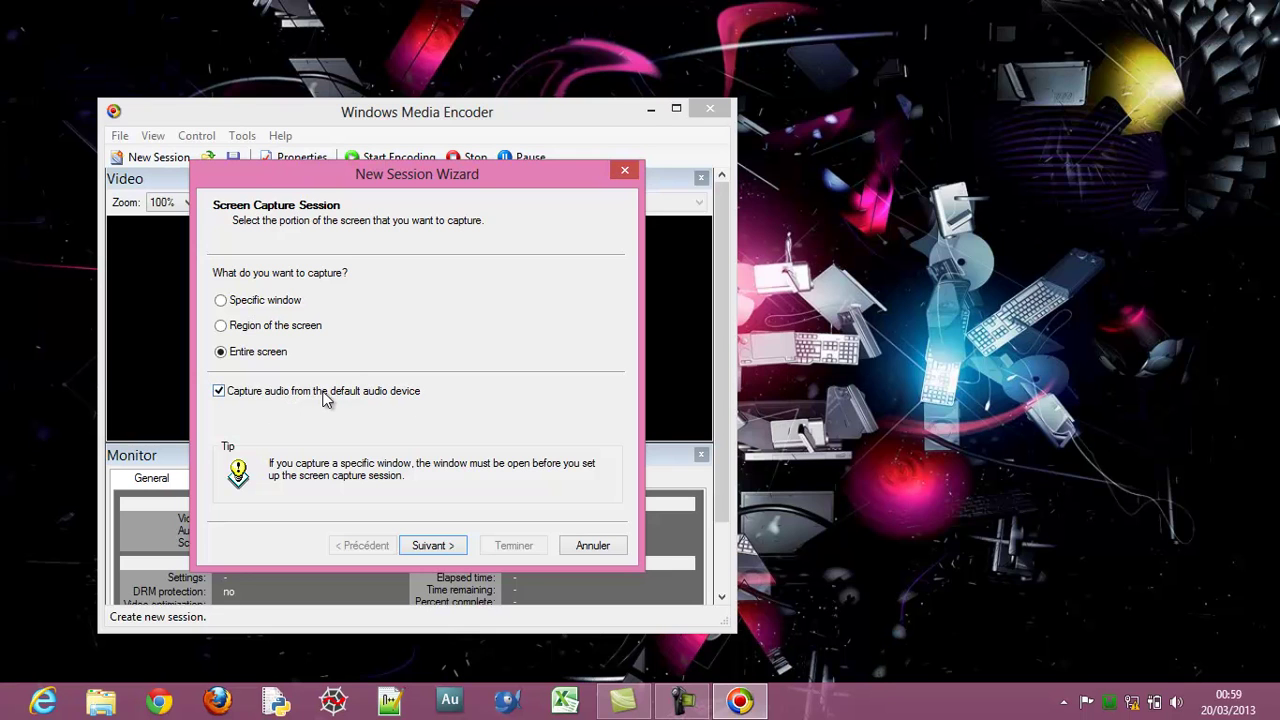
left_click(430, 548)
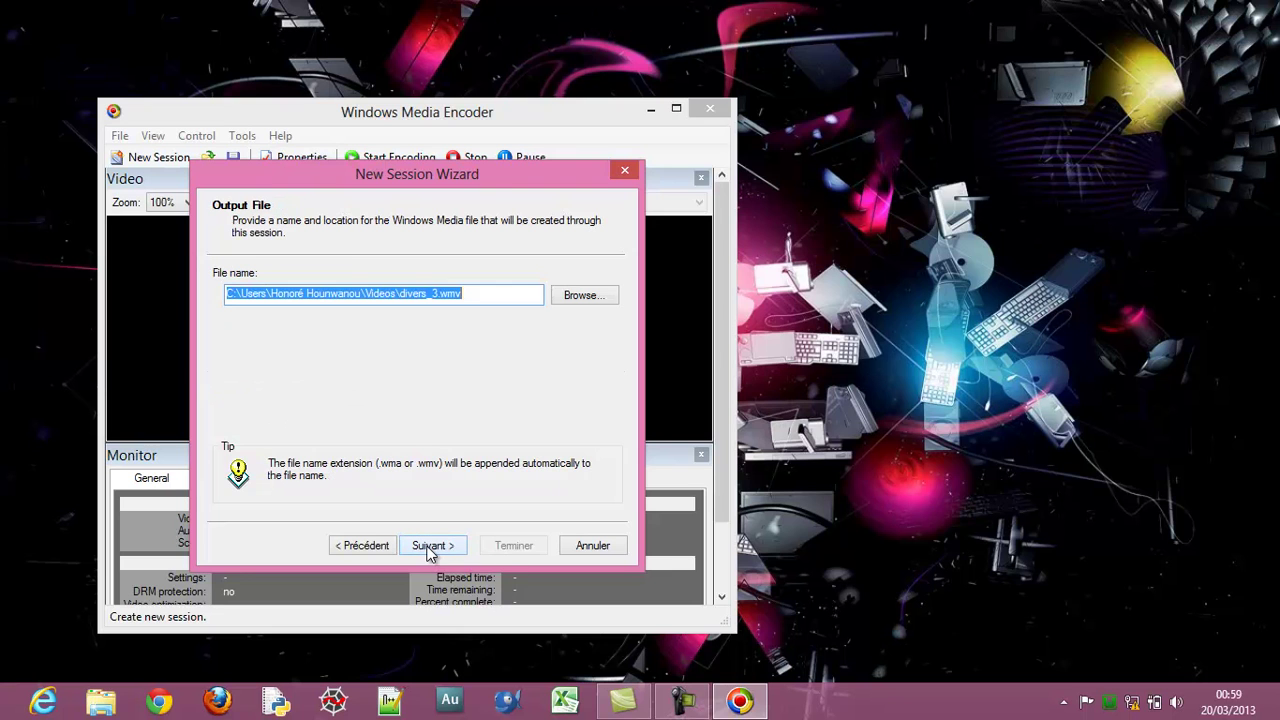
Accept divers_3.wmv in the Videos folder as the output file and High as the quality setting
left_click(404, 289)
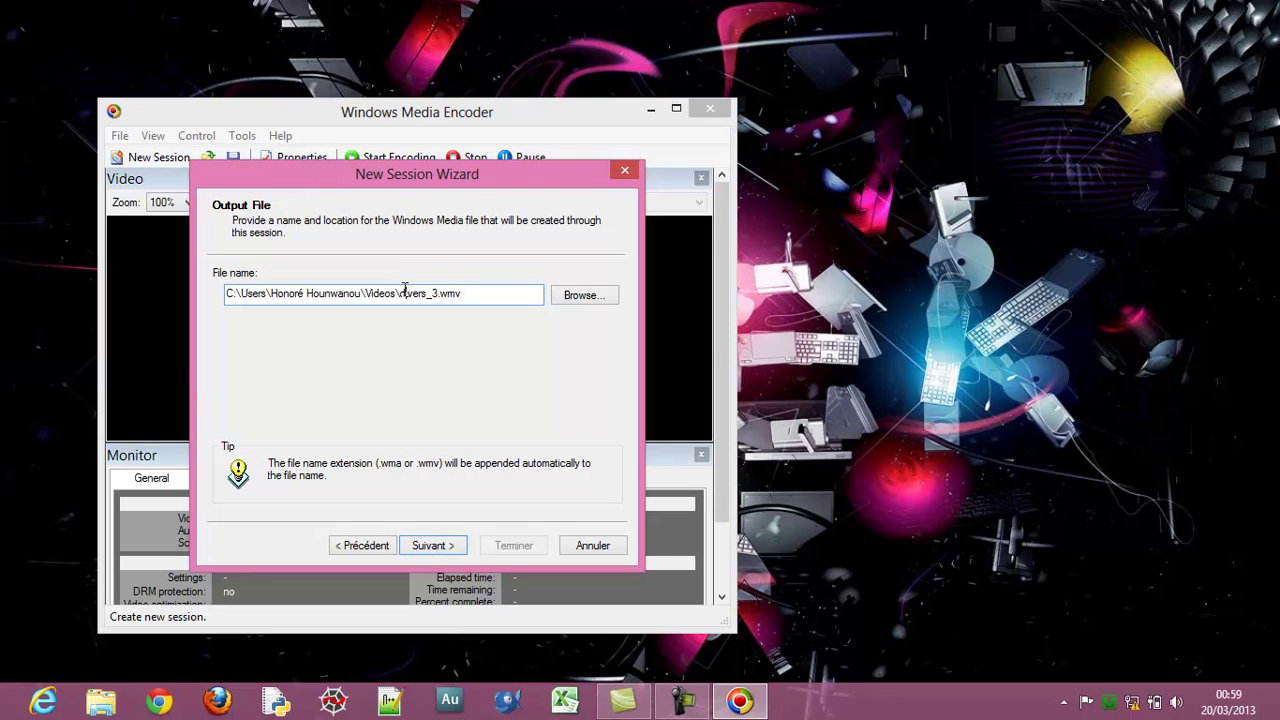
mouse_move(461, 296)
left_mouse_down()
mouse_move(401, 293)
mouse_move(438, 293)
left_mouse_up()
left_click(409, 293)
left_click(432, 547)
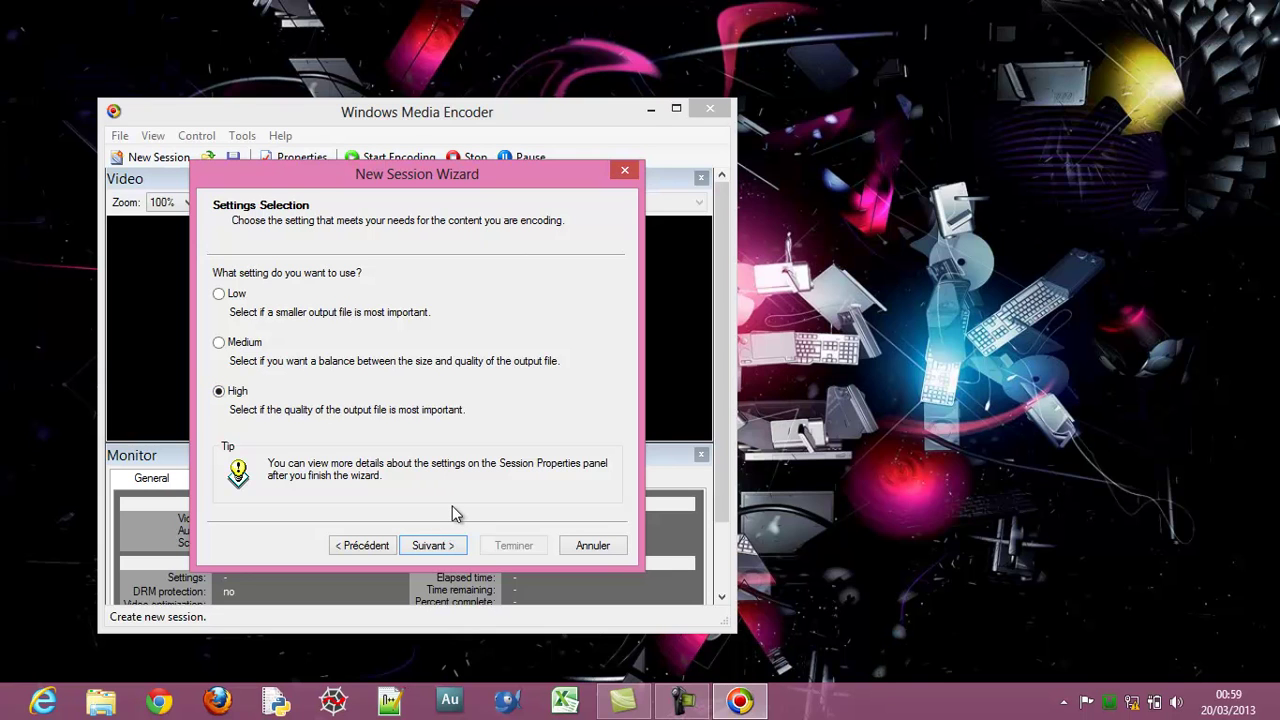
left_click(444, 548)
Accept the filled-in title, author, copyright and description, and finish the wizard without beginning the capture
left_click_drag(377, 268, 271, 270)
left_click_drag(406, 290, 288, 296)
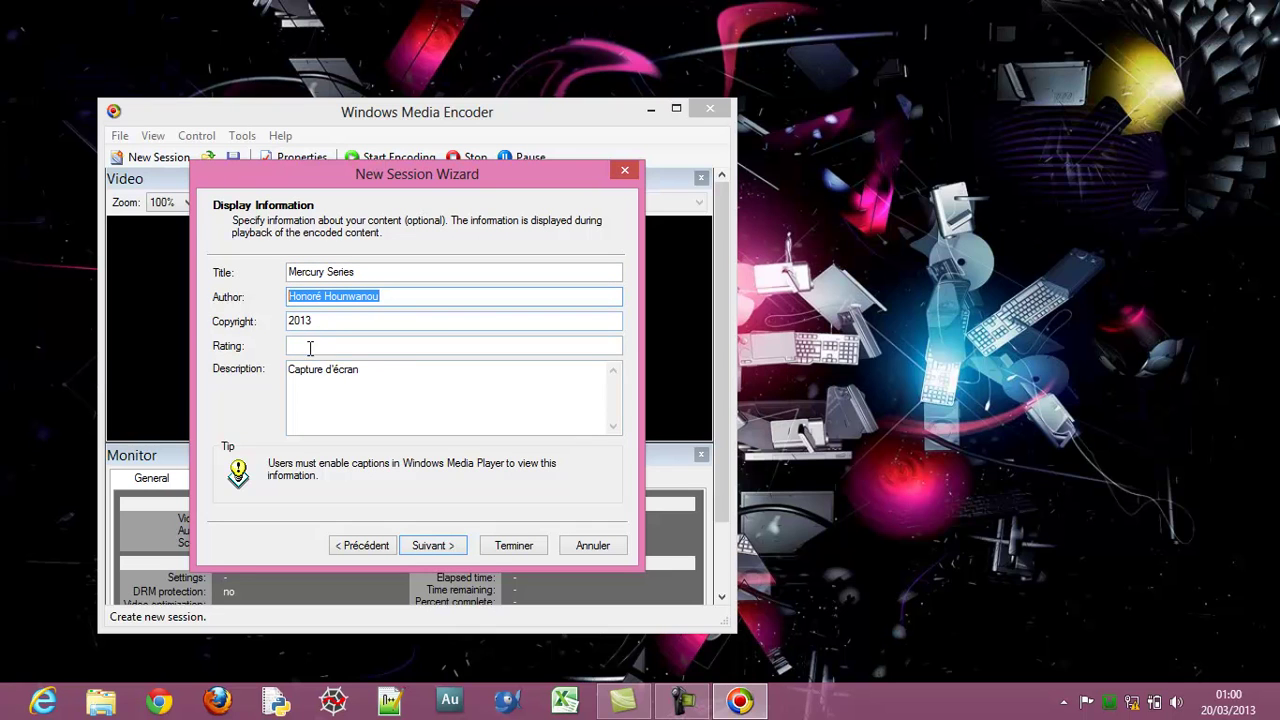
left_click_drag(387, 374, 289, 372)
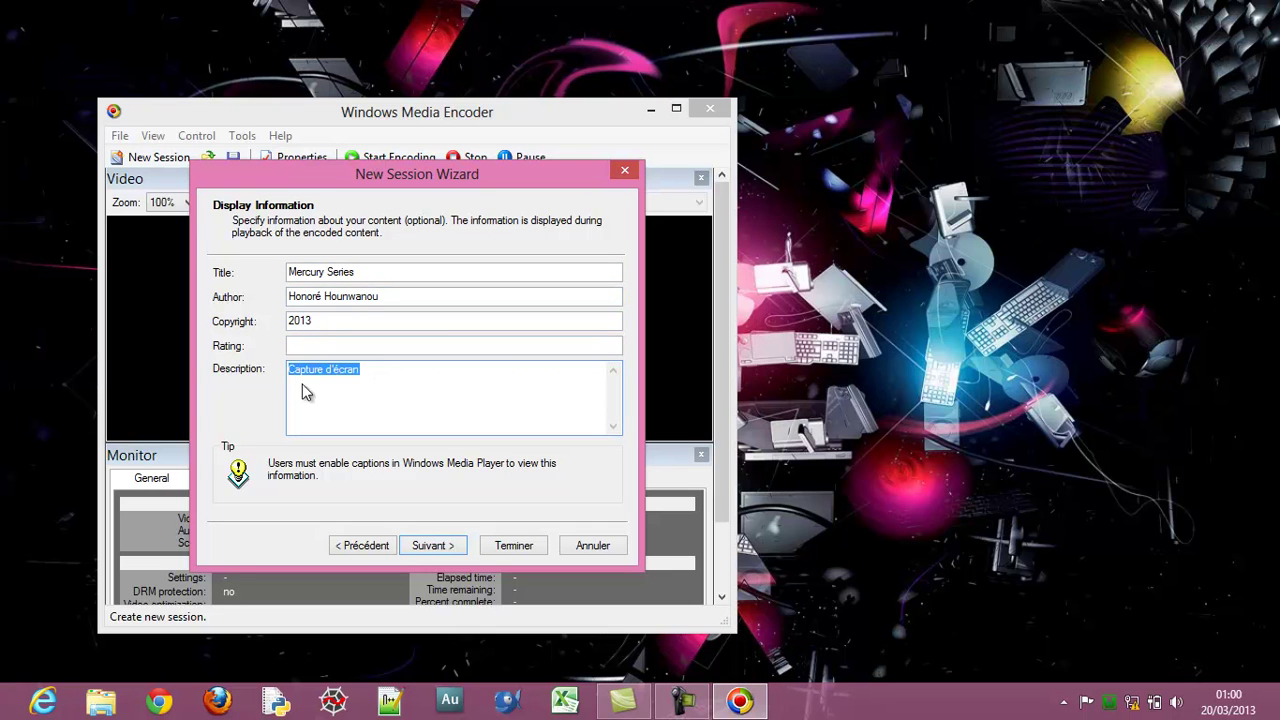
left_click(432, 546)
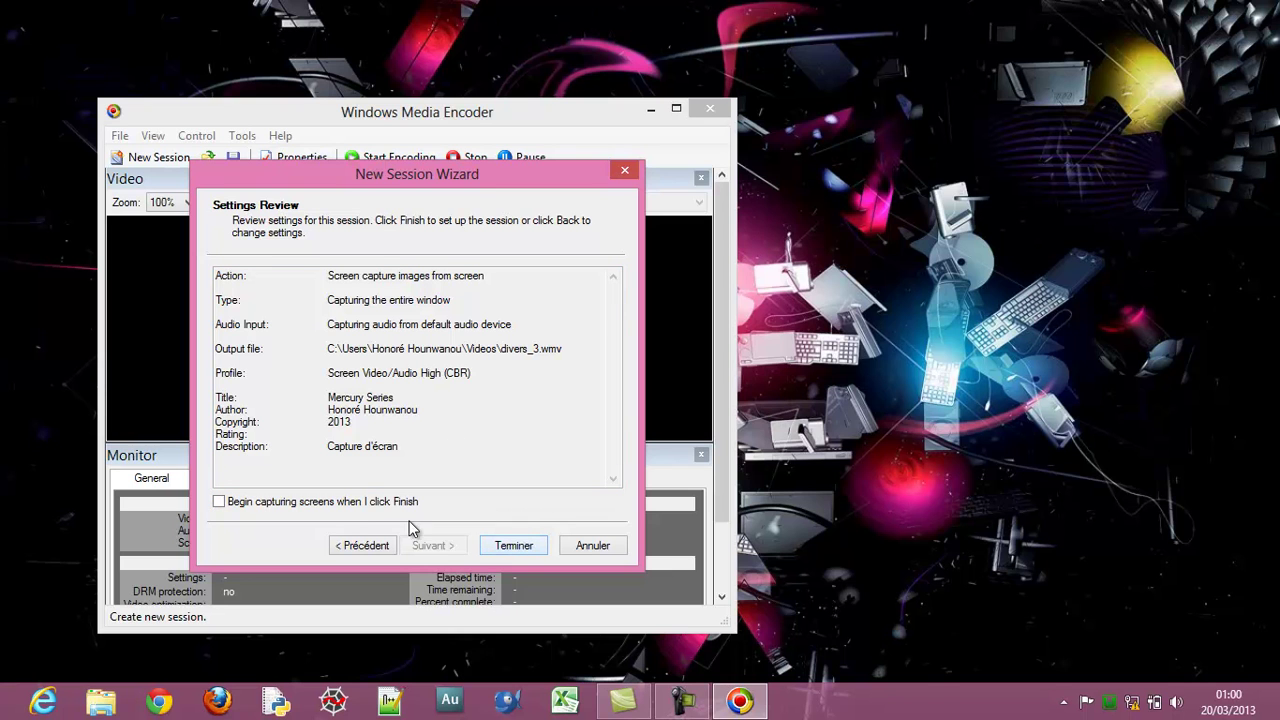
left_click(497, 545)
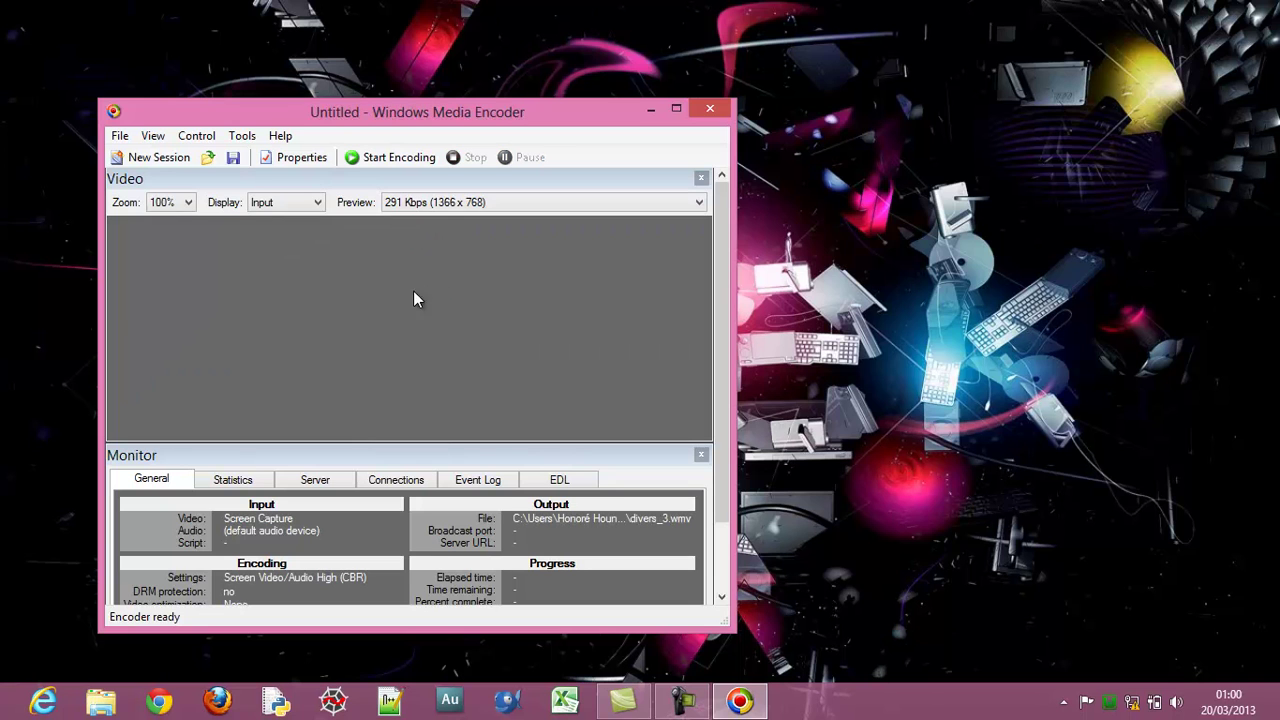
Edit the session's custom compression settings and set the video codec to Windows Media Video 9
left_click(299, 159)
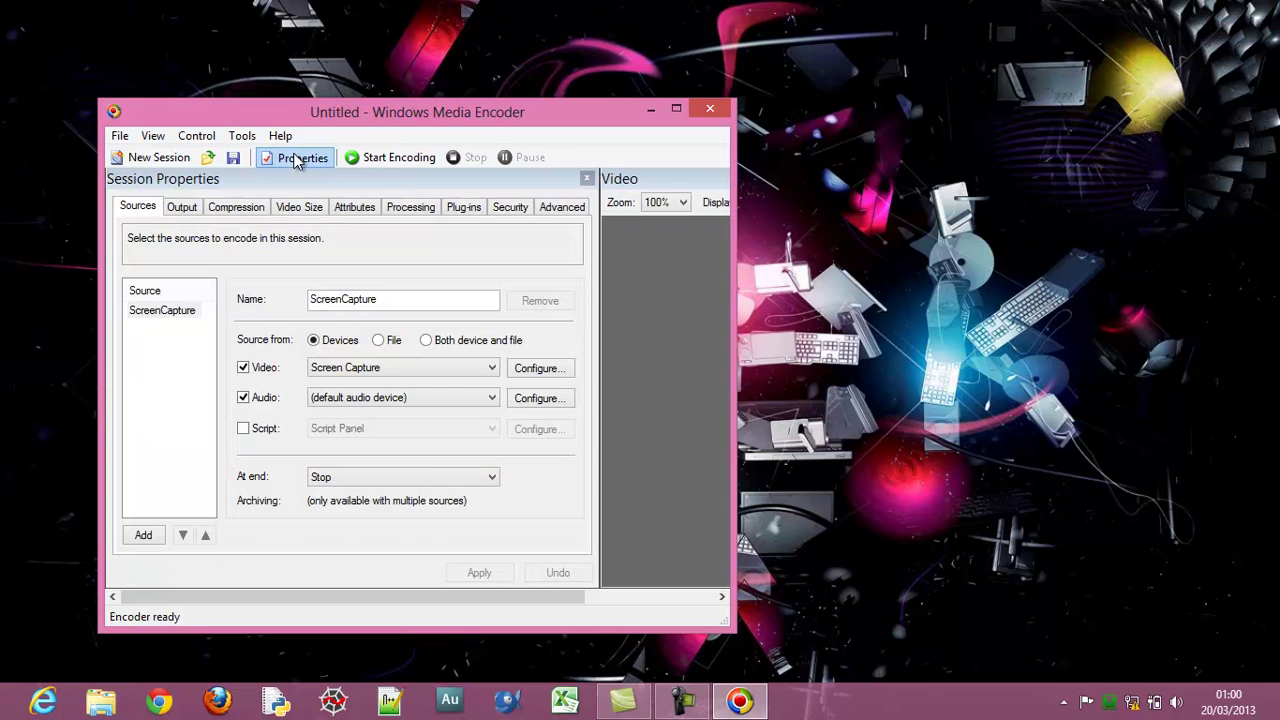
left_click(221, 210)
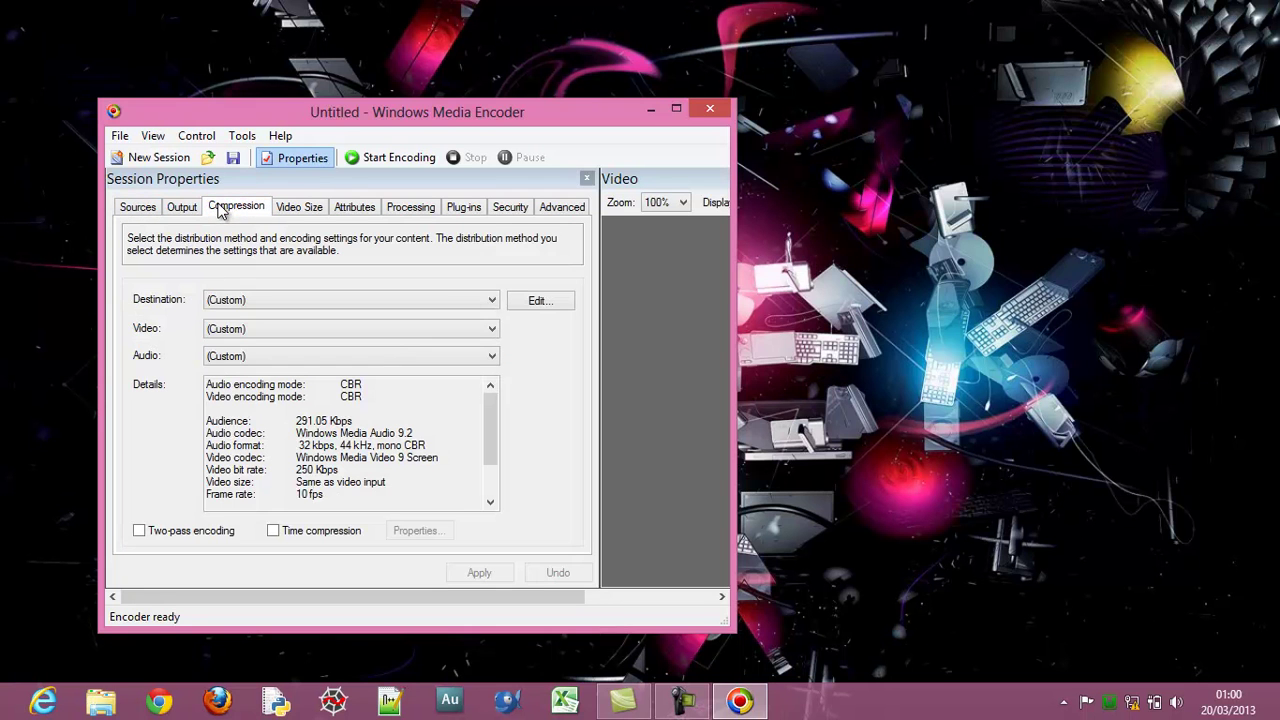
left_click(550, 304)
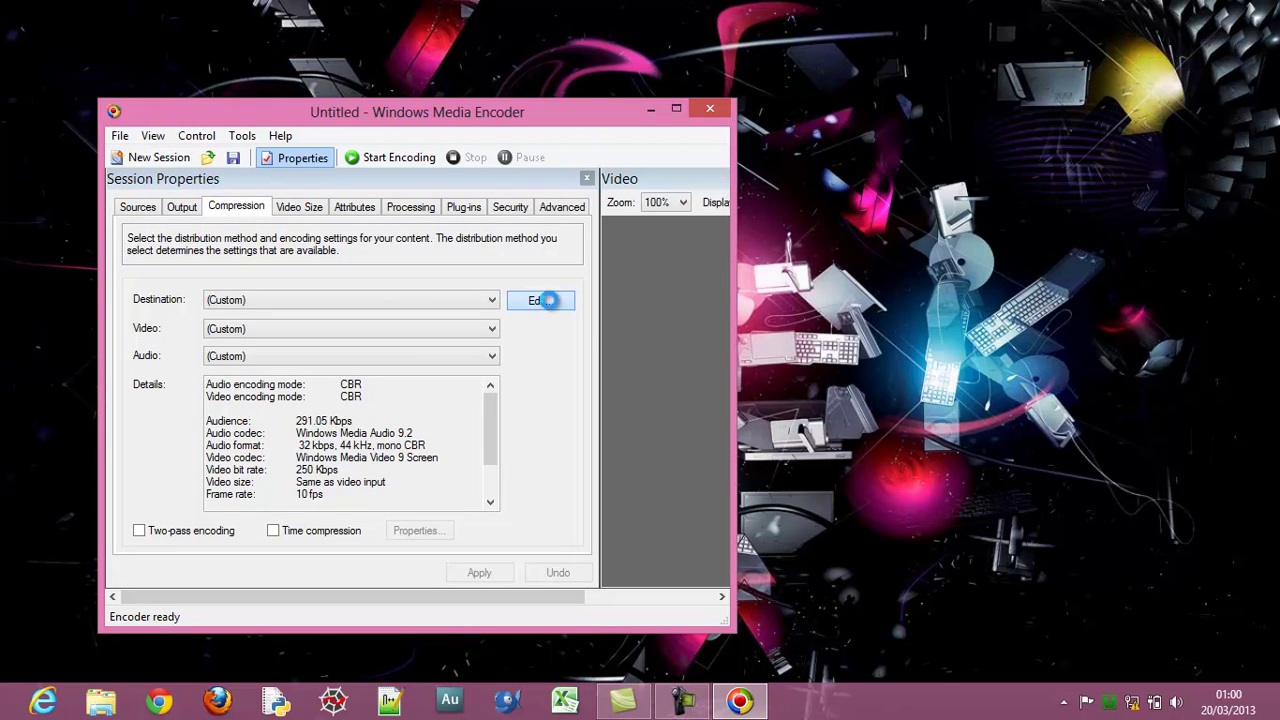
left_click(575, 325)
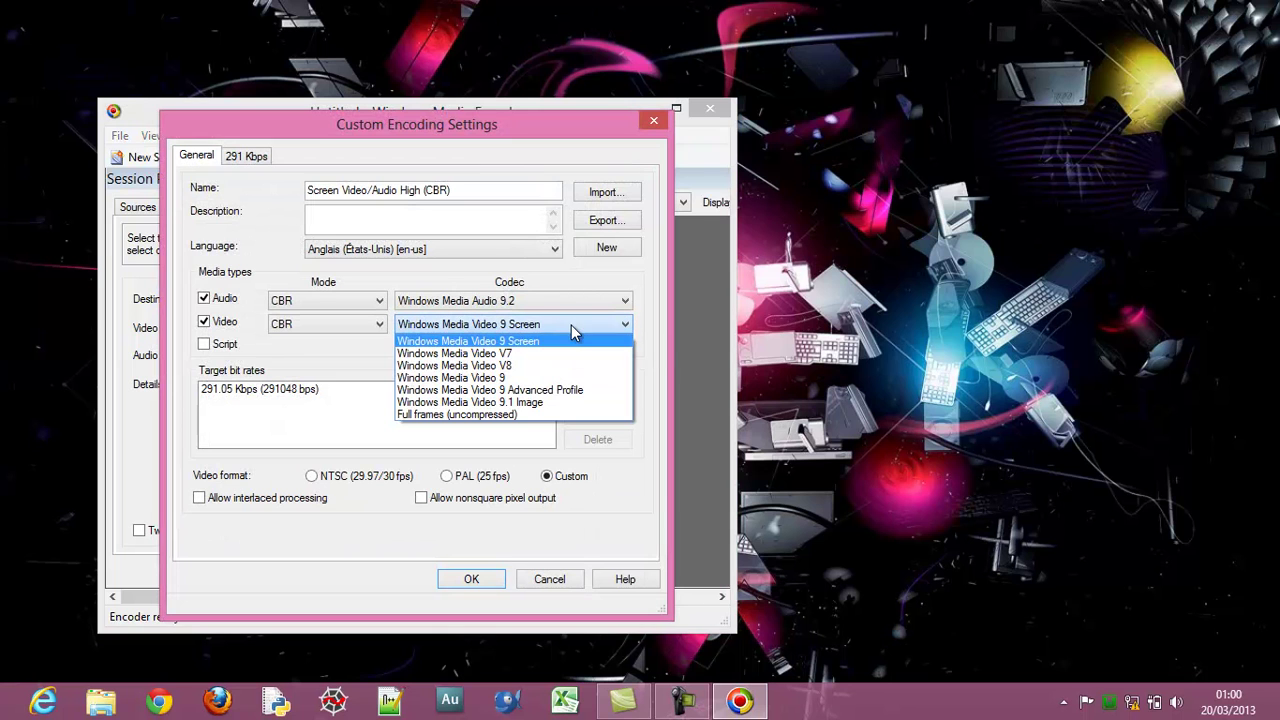
left_click(535, 379)
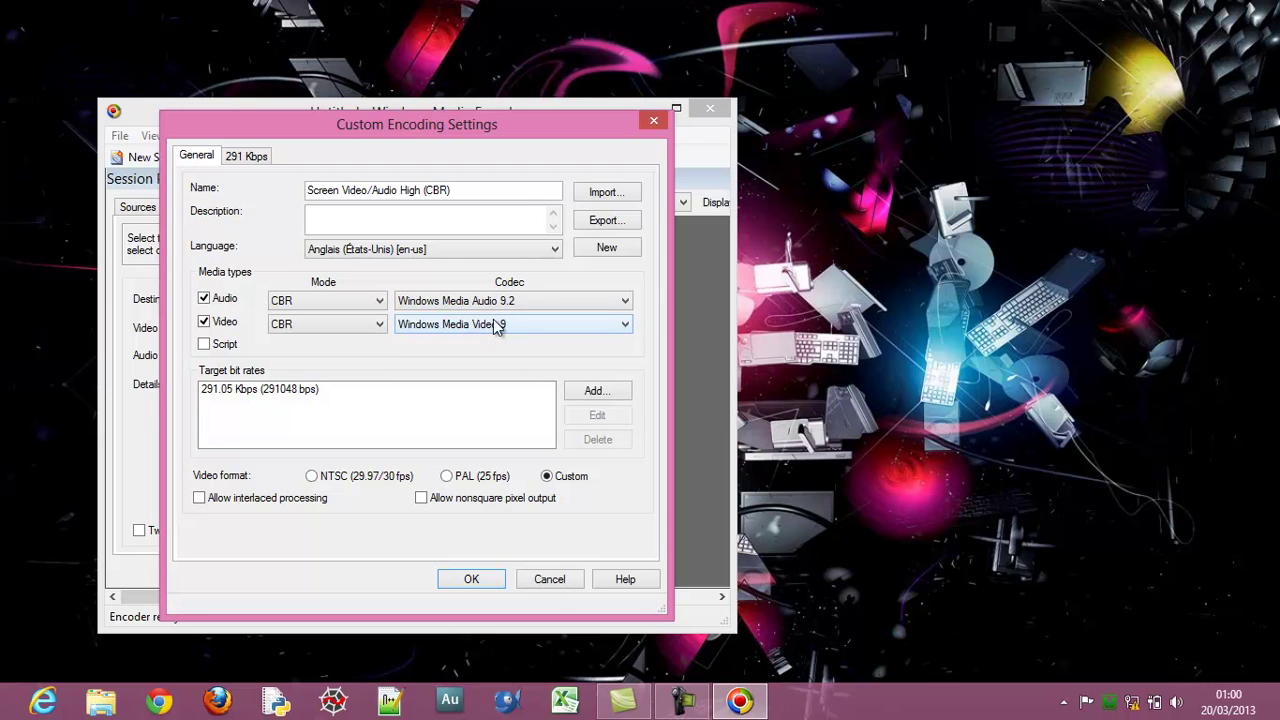
Set the video encoding mode to Quality VBR and apply the compression settings to the session
left_click(362, 329)
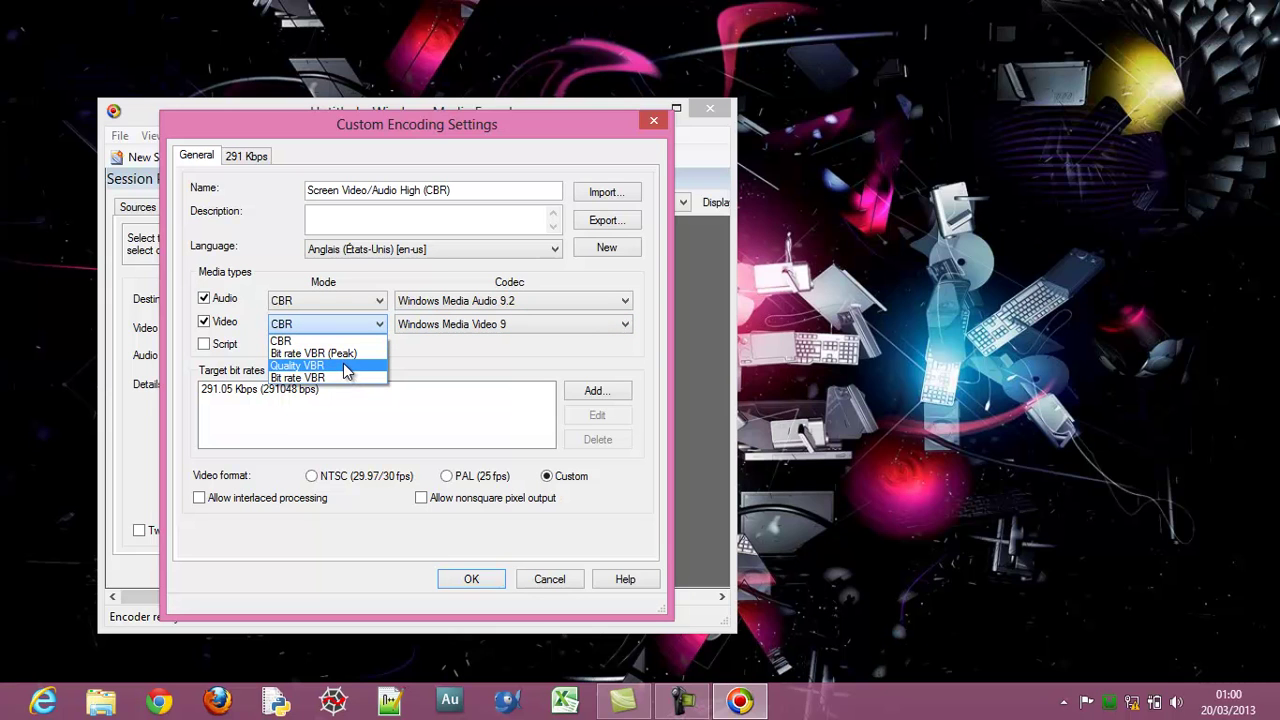
left_click(344, 366)
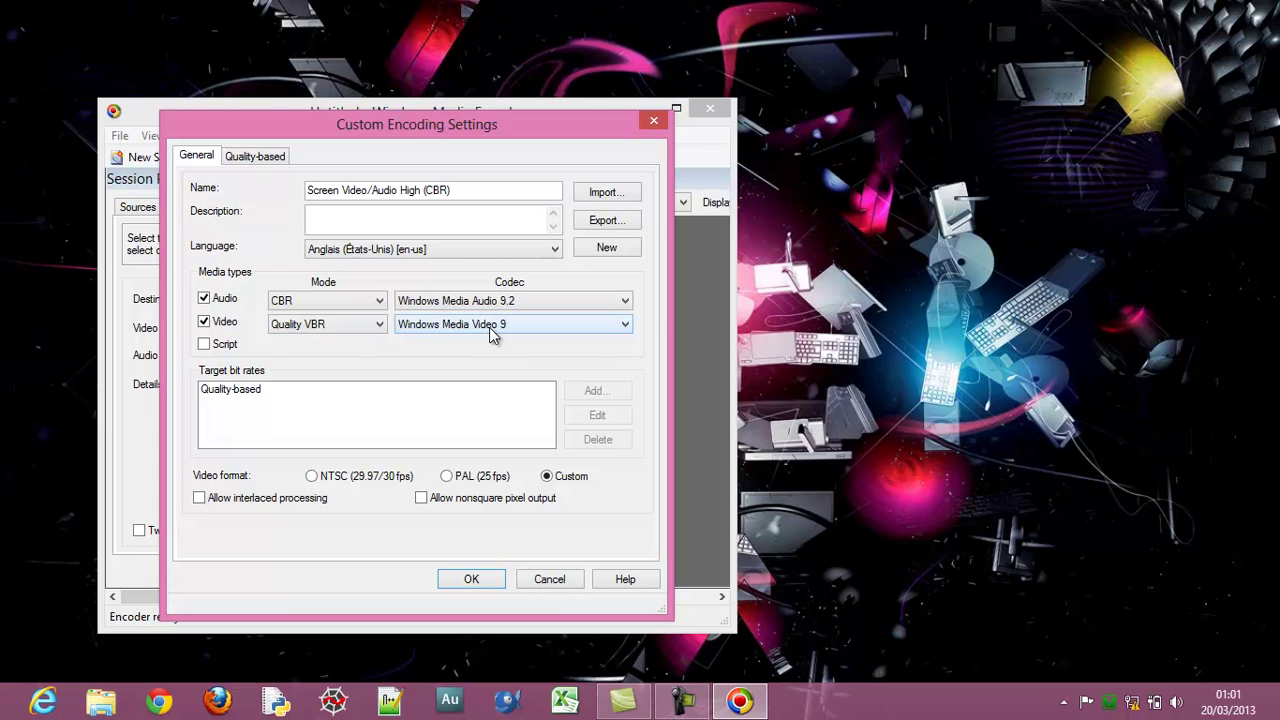
left_click(476, 581)
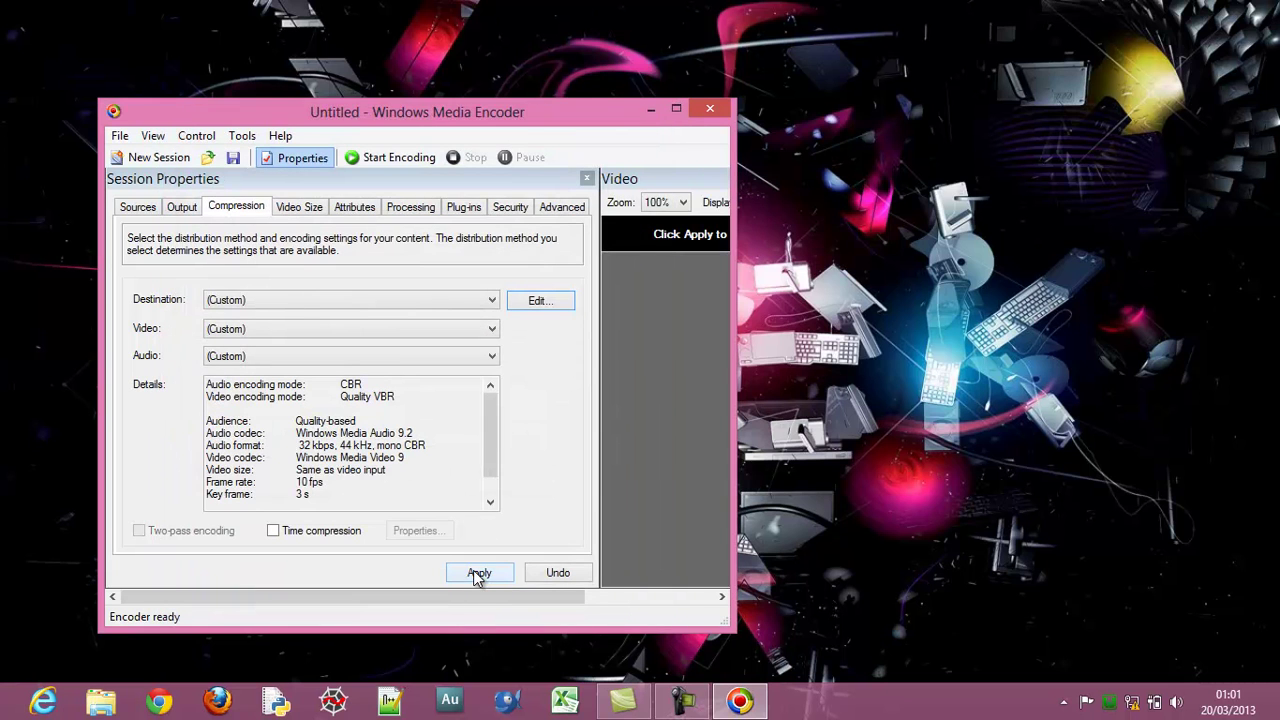
left_click(478, 573)
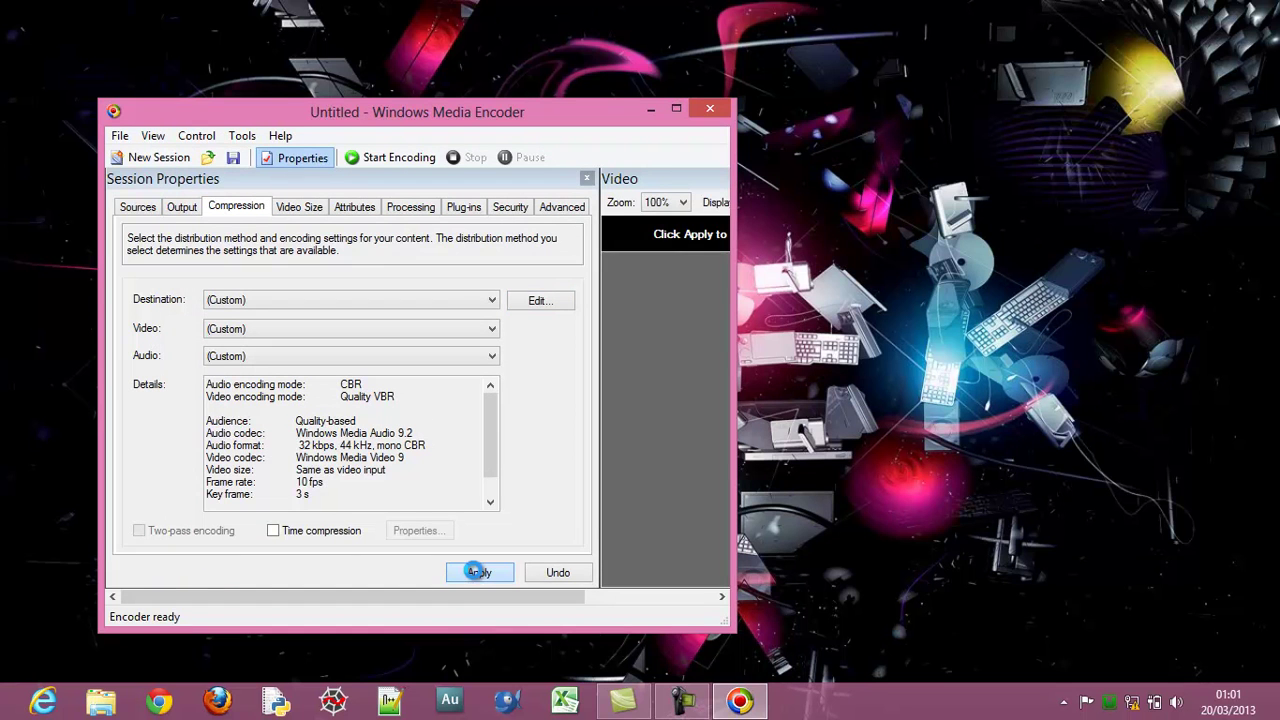
Record a short test capture of the desktop, overwriting the existing divers_3.wmv, and stop the encoding
left_click(388, 162)
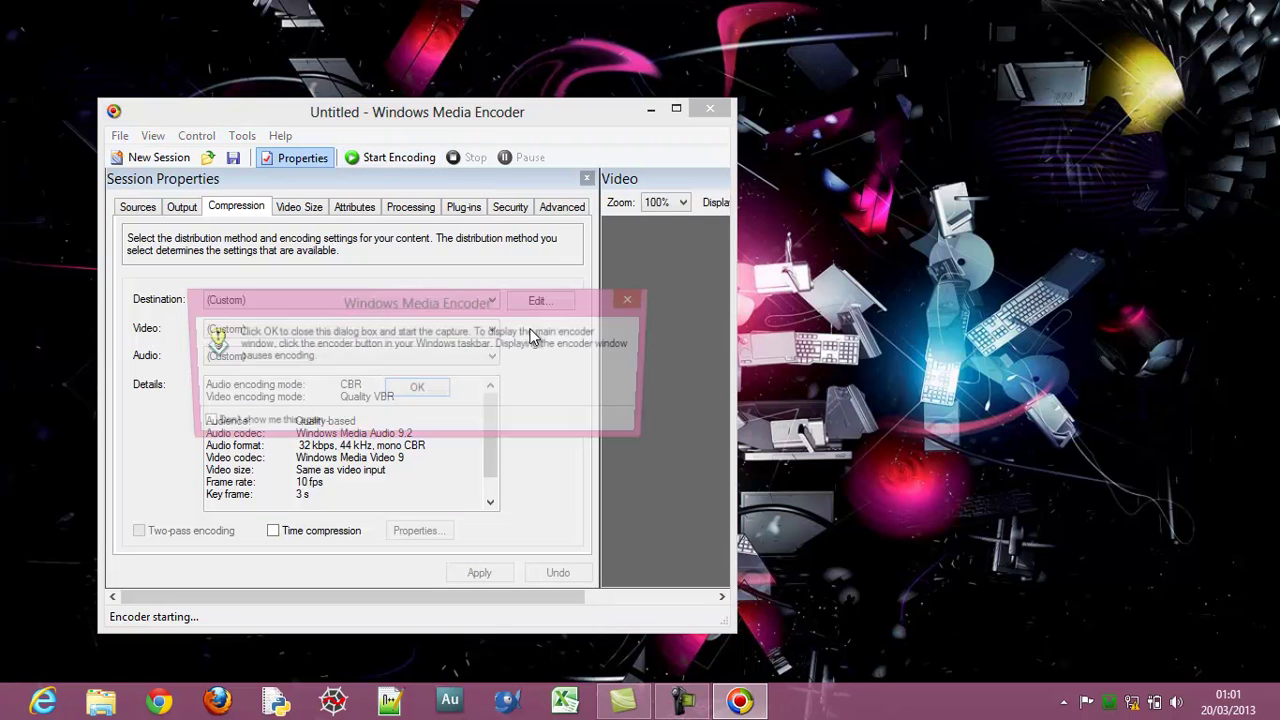
left_click(433, 390)
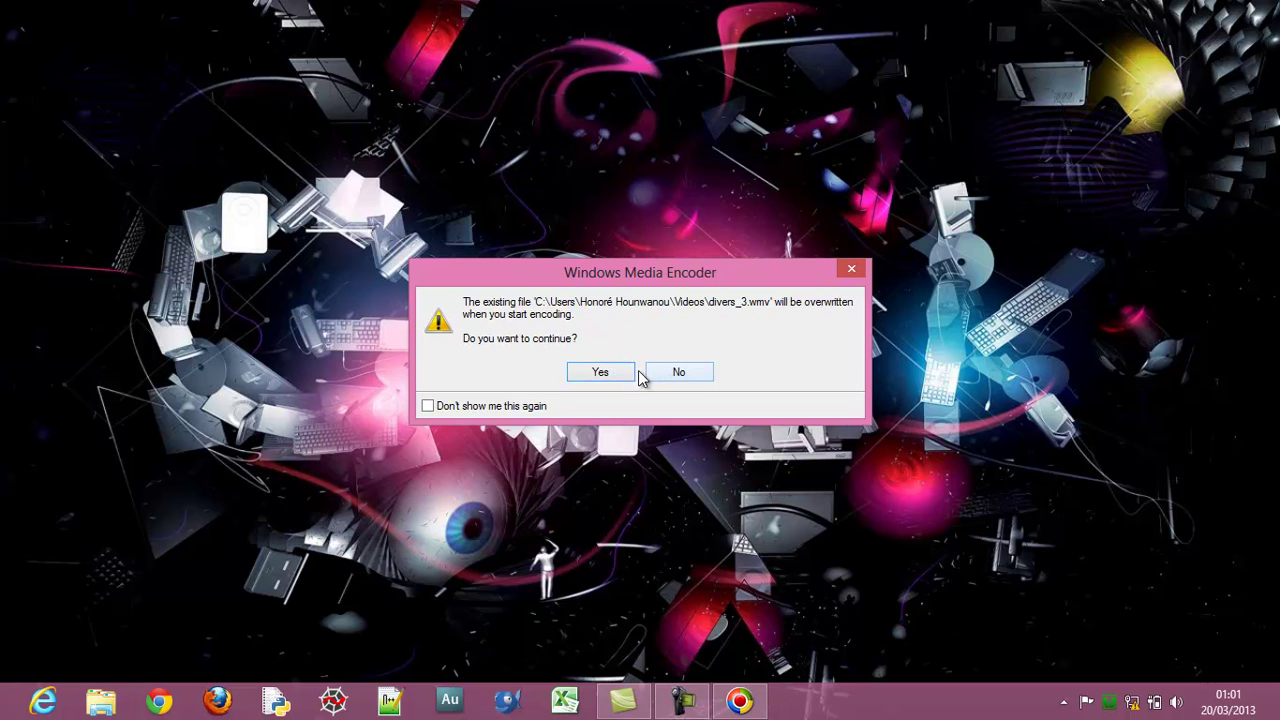
left_click(603, 373)
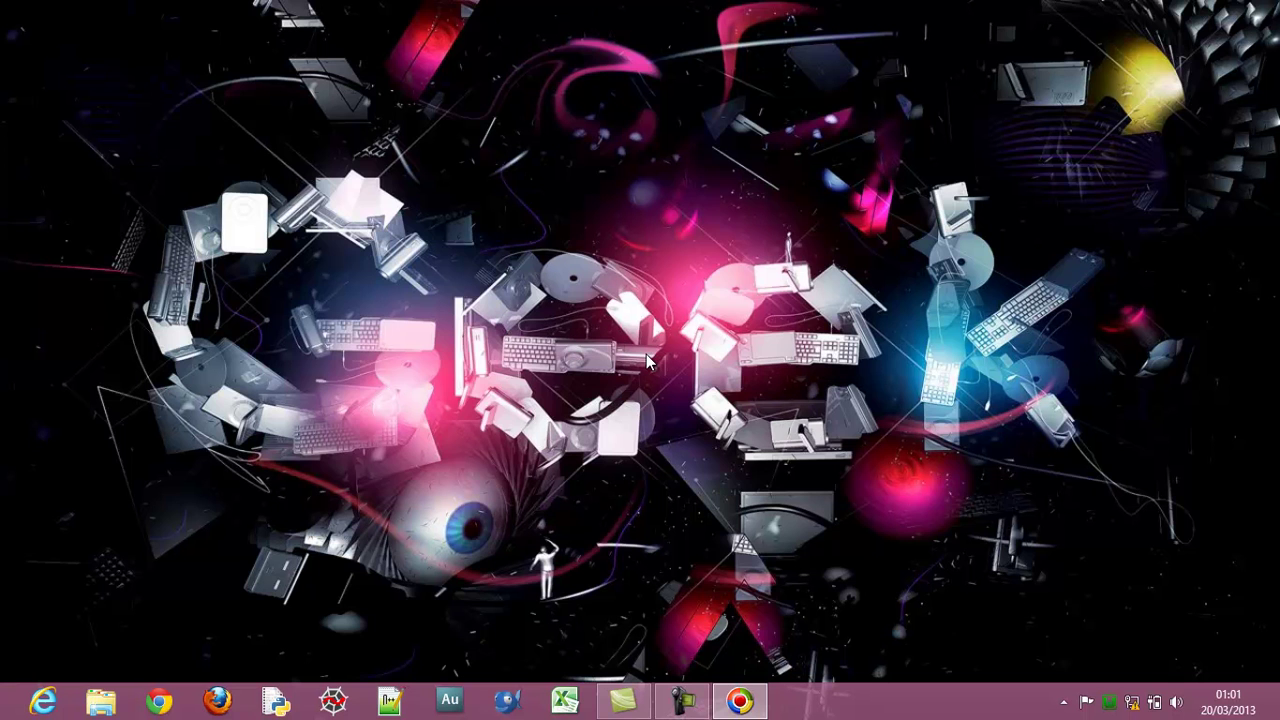
left_click(742, 702)
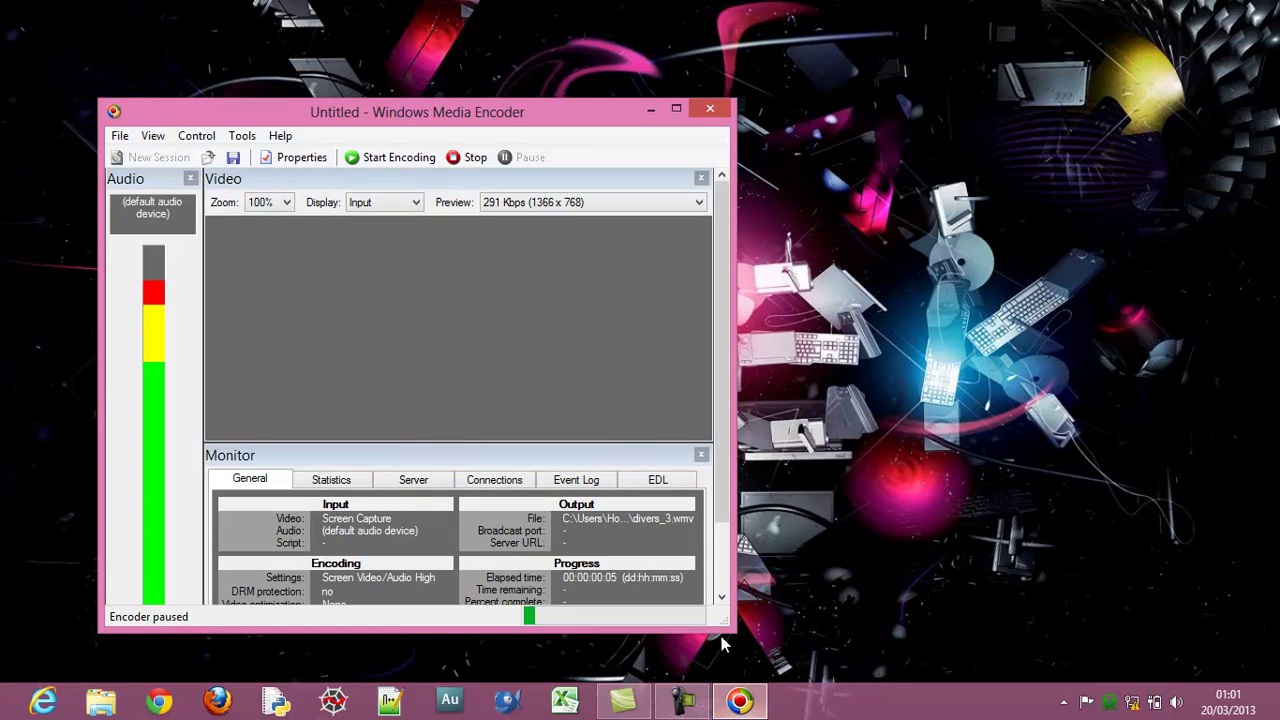
left_click(472, 162)
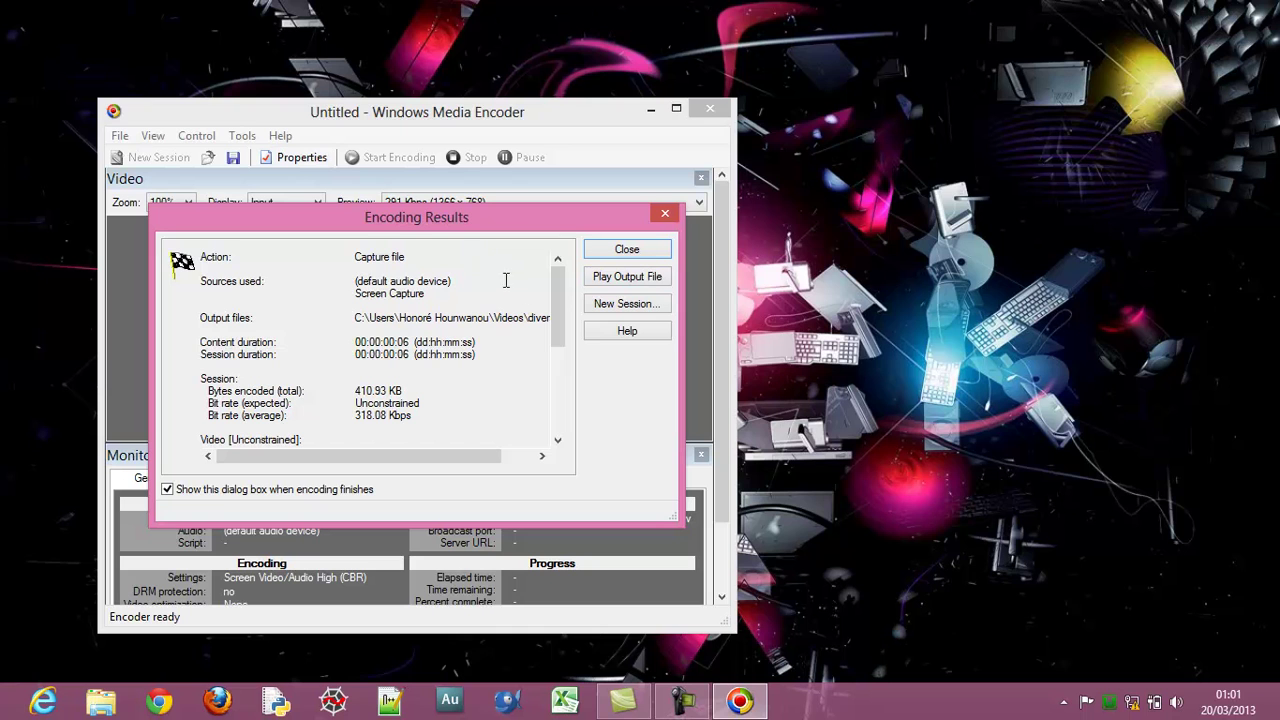
Play the captured output file and check it briefly in full screen
left_click(637, 281)
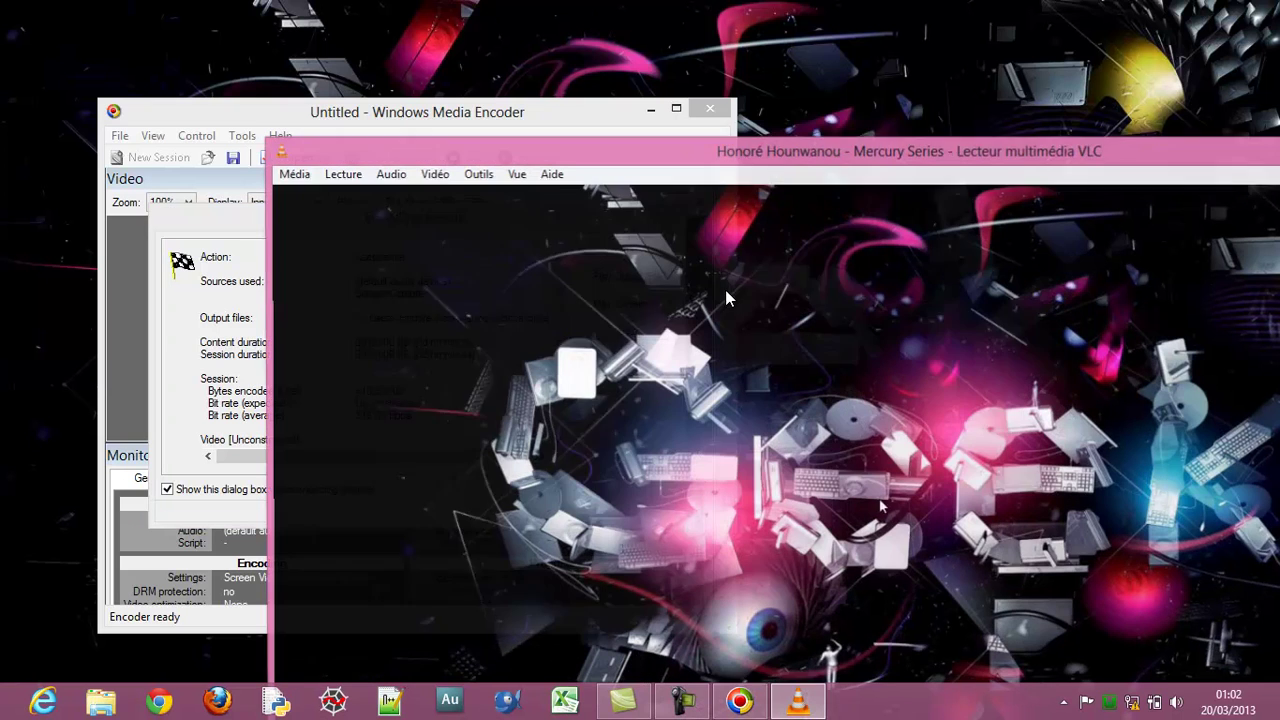
left_click_drag(397, 165, 208, 43)
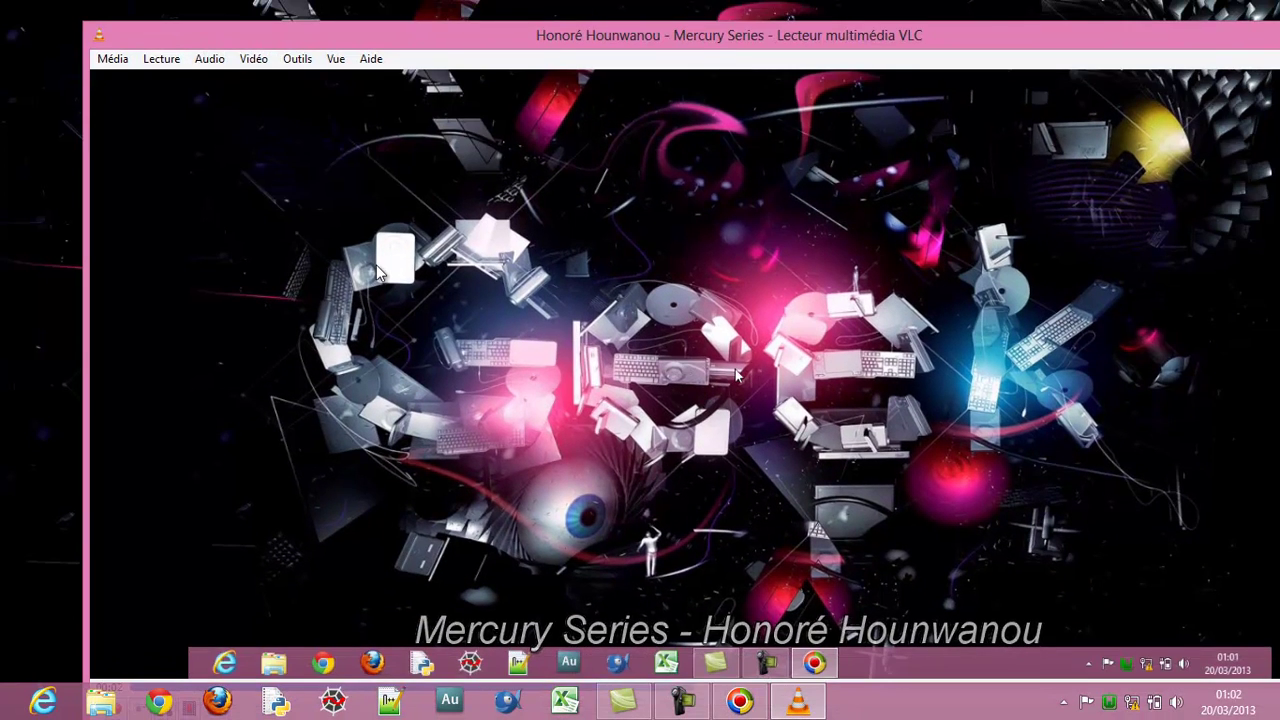
key("f")
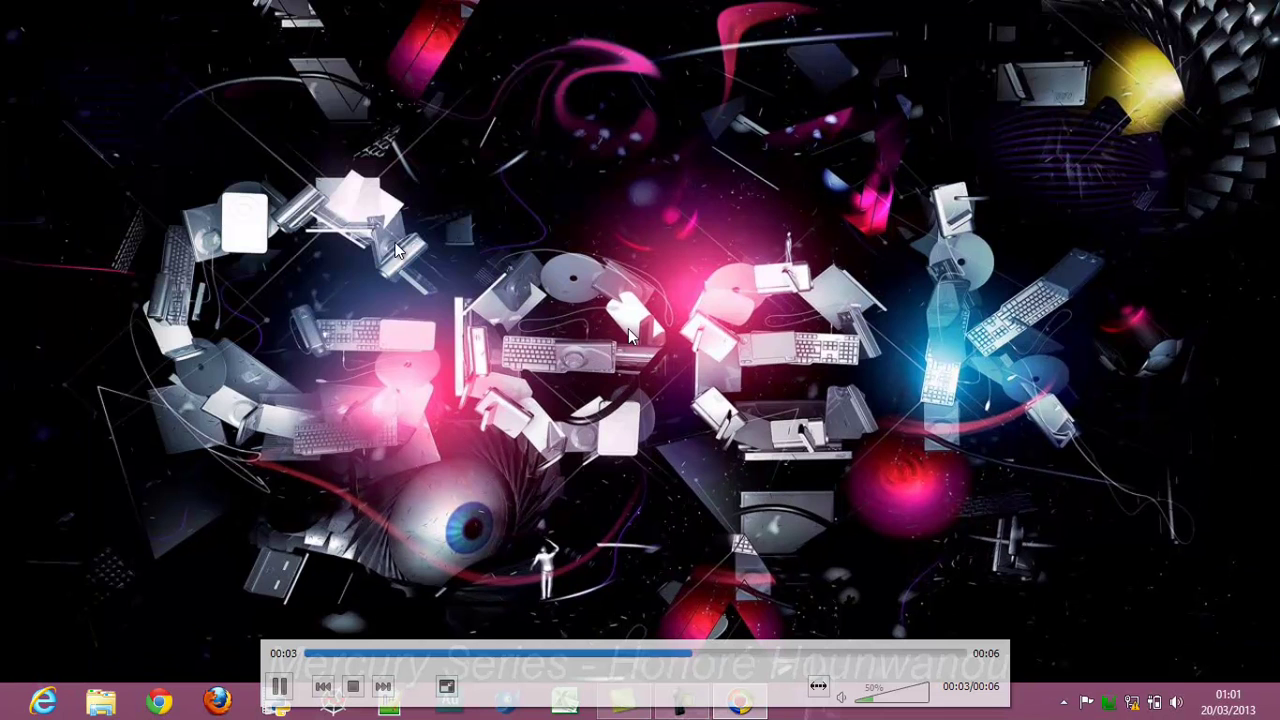
double_click(460, 187)
Quit the media player and close the encoding results
left_click(113, 59)
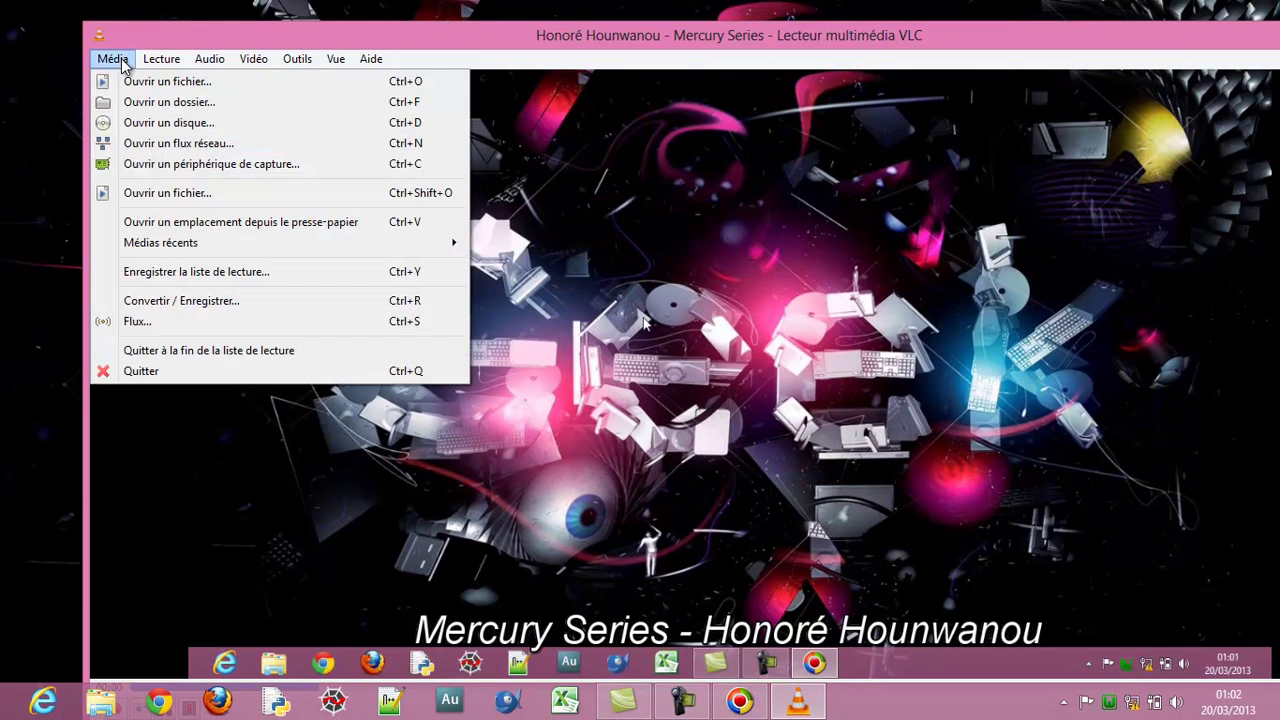
left_click(405, 393)
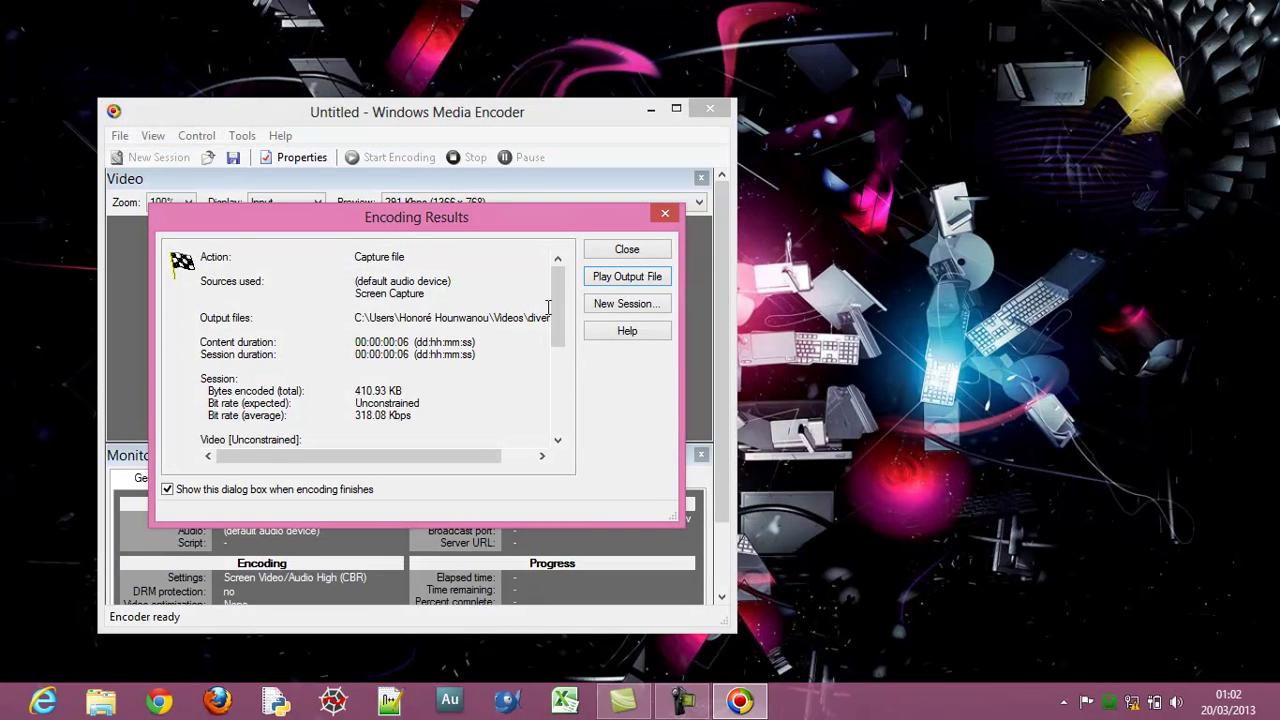
left_click(667, 218)
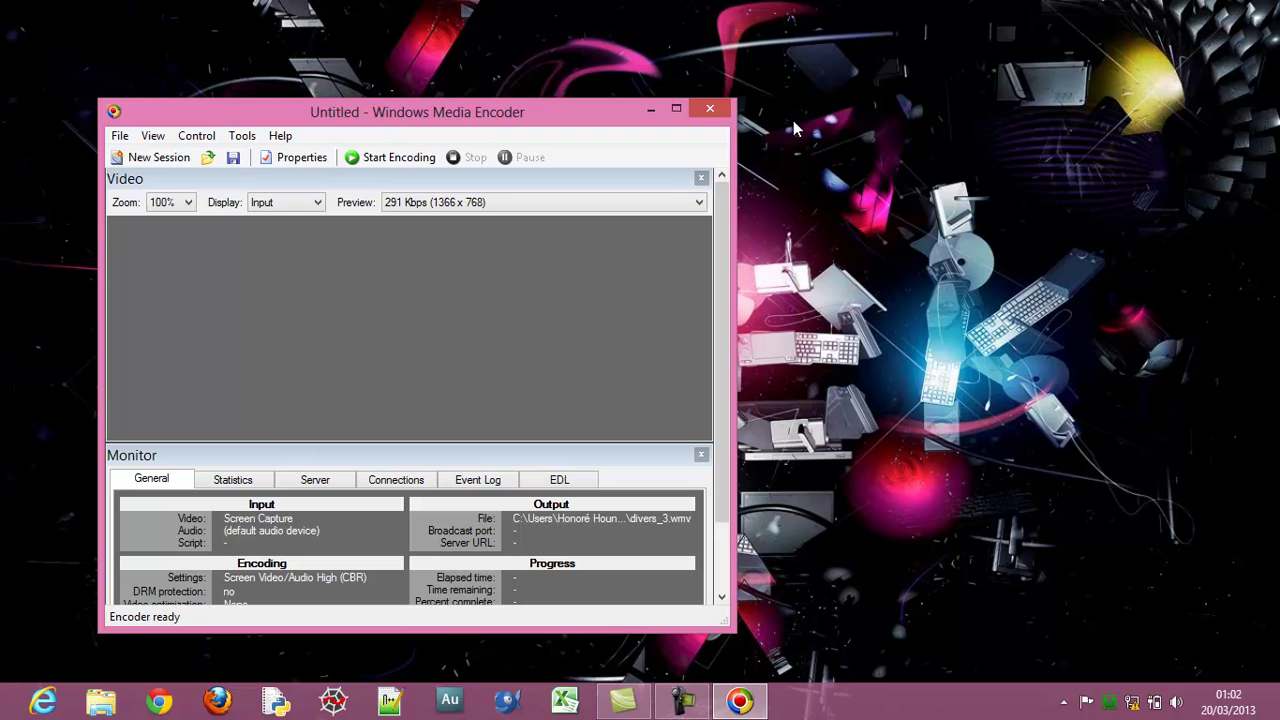
Switch to Camtasia Studio
left_click(628, 706)
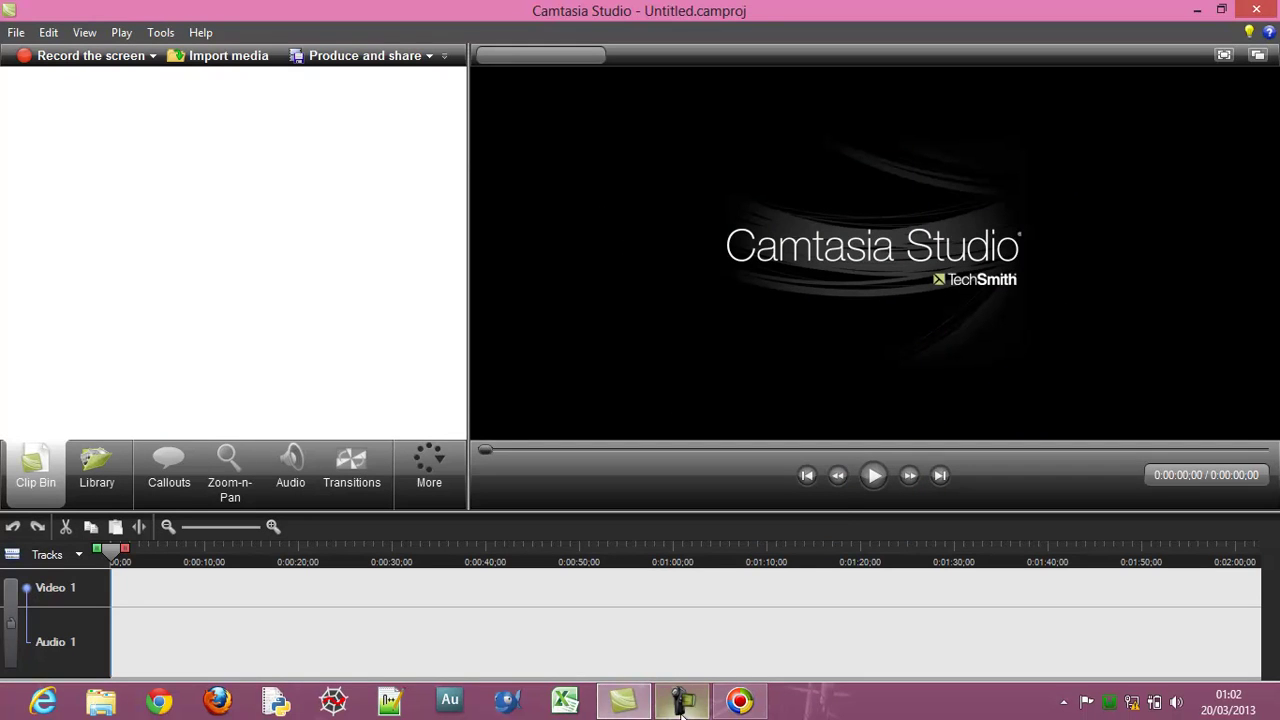